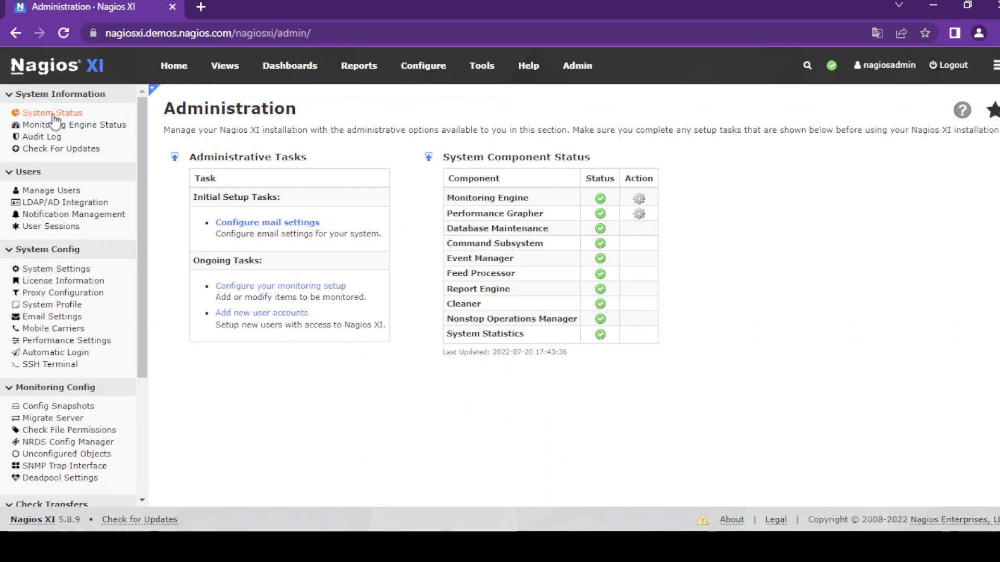
- Review the System Status page, then the Monitoring Engine Status page with its process, check and performance statistics
click(54, 114)
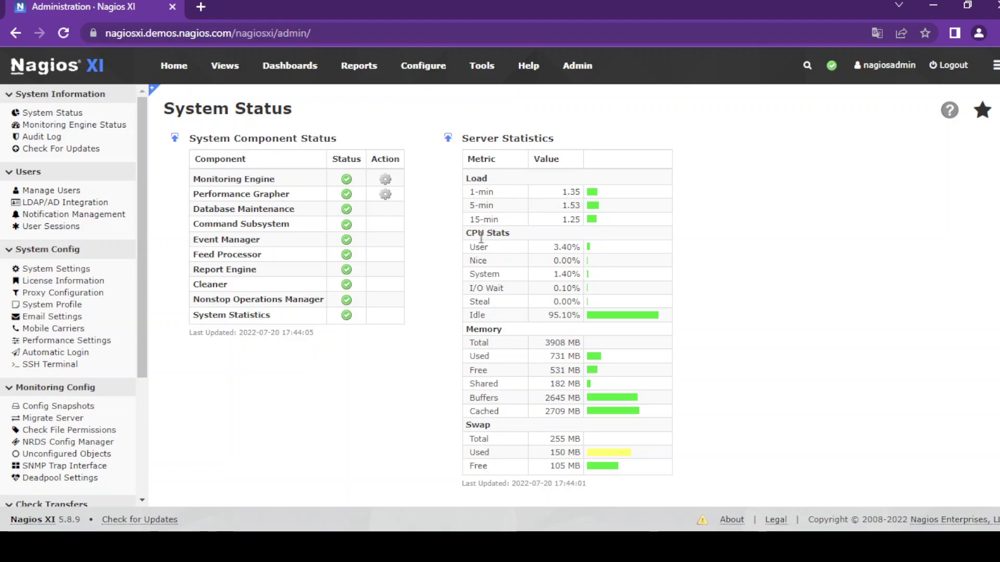
scroll(512, 333, down, 1)
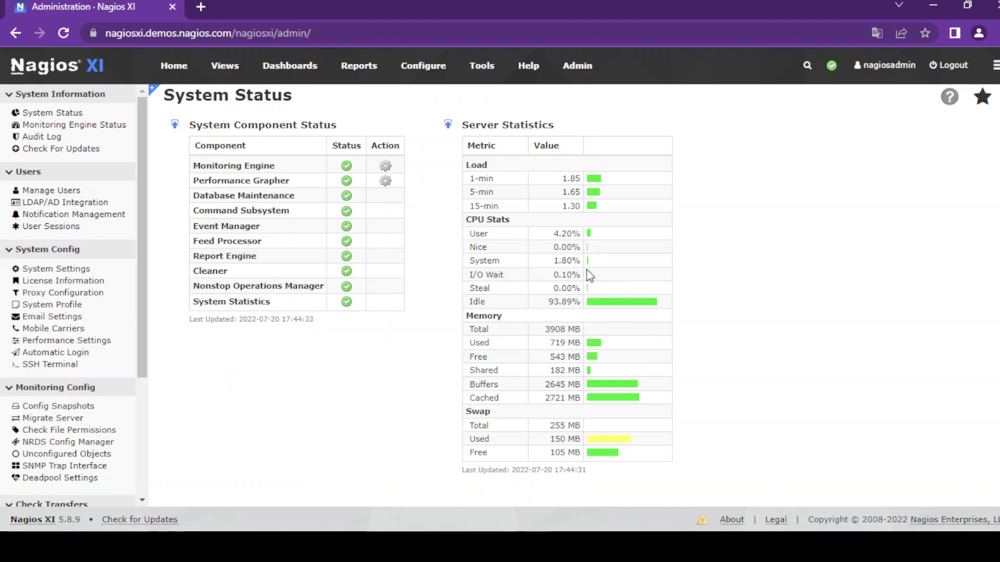
click(95, 128)
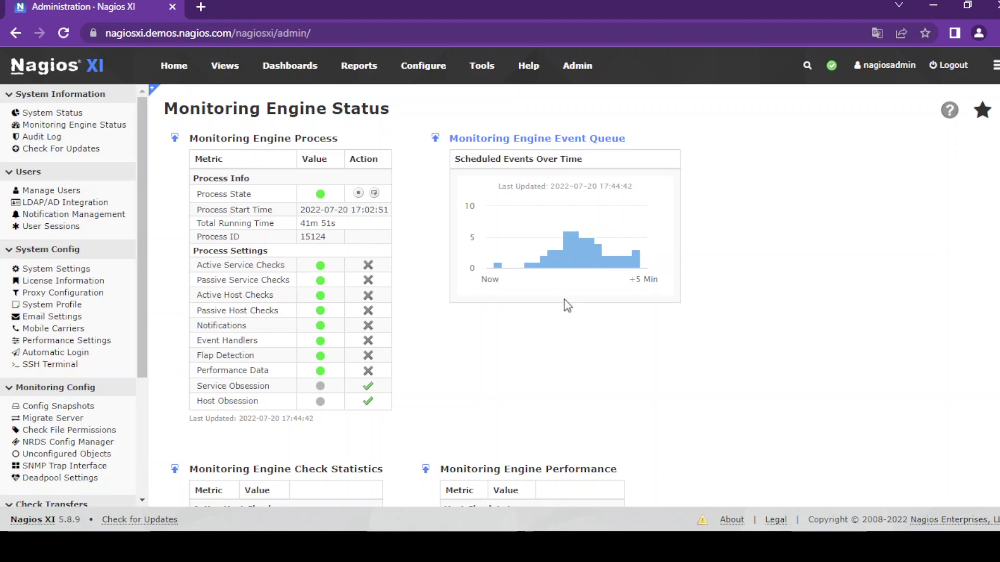
scroll(569, 307, down, 3)
scroll(567, 312, down, 2)
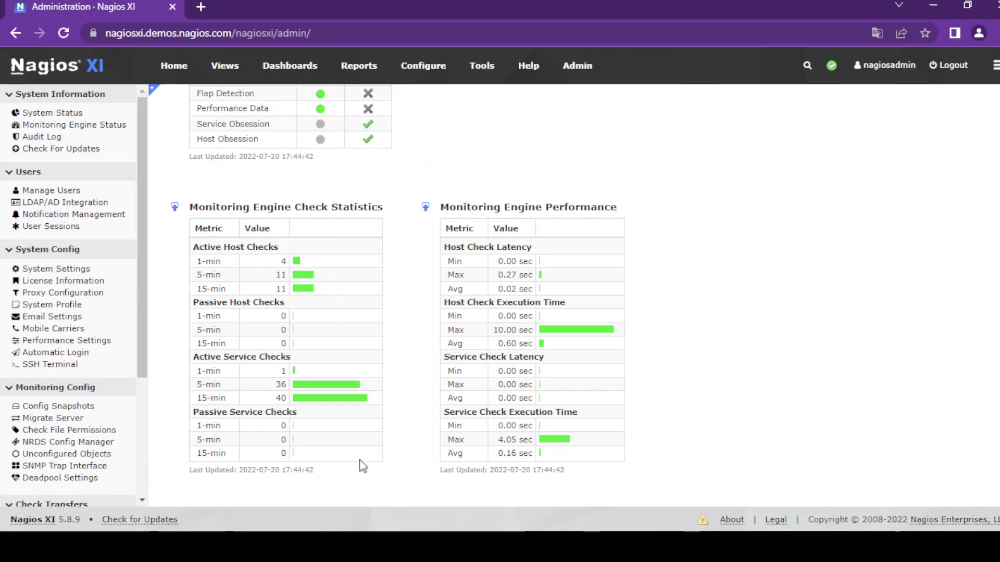
scroll(394, 446, up, 3)
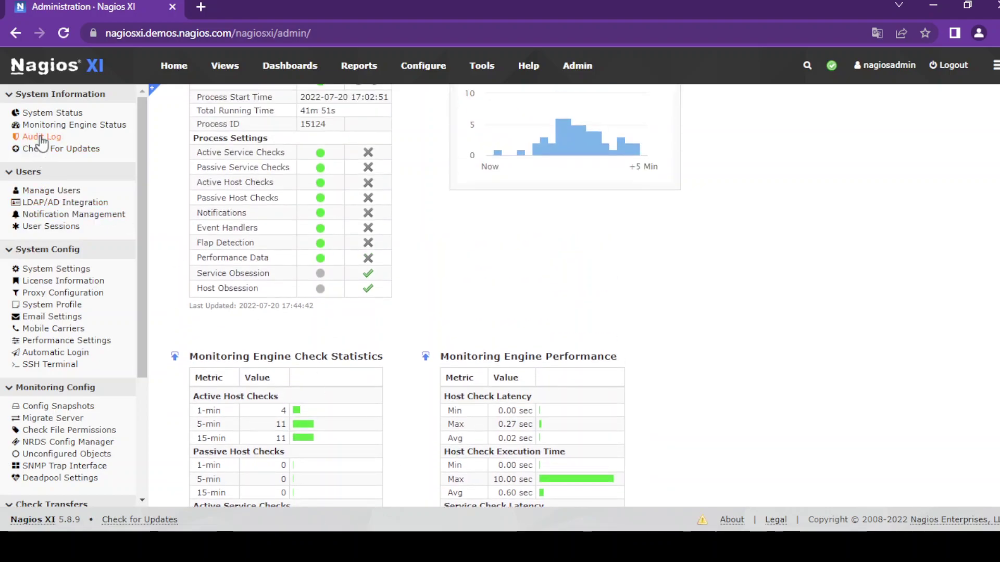
- Open the Audit Log and look through the records of the last 24 hours
click(57, 137)
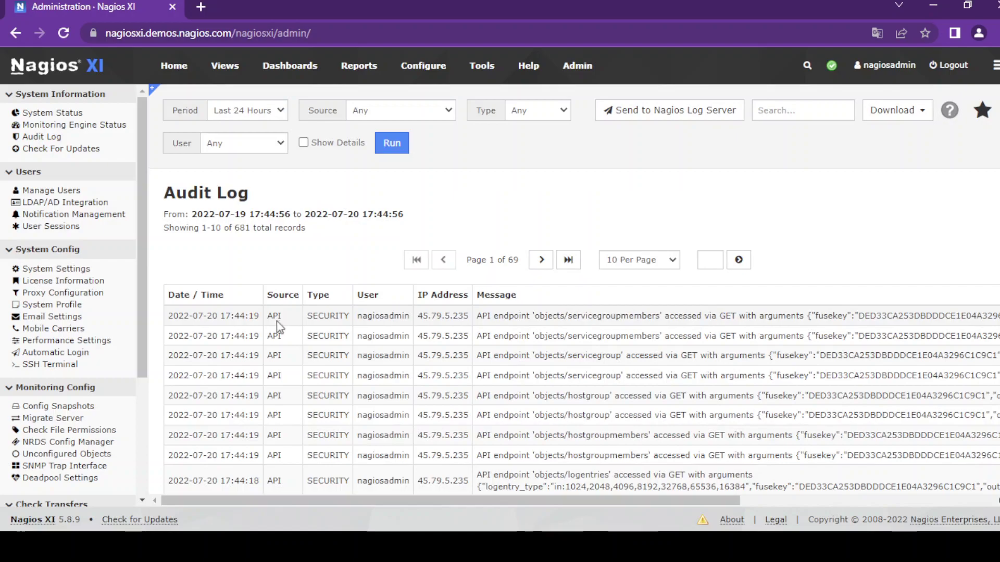
scroll(277, 328, down, 2)
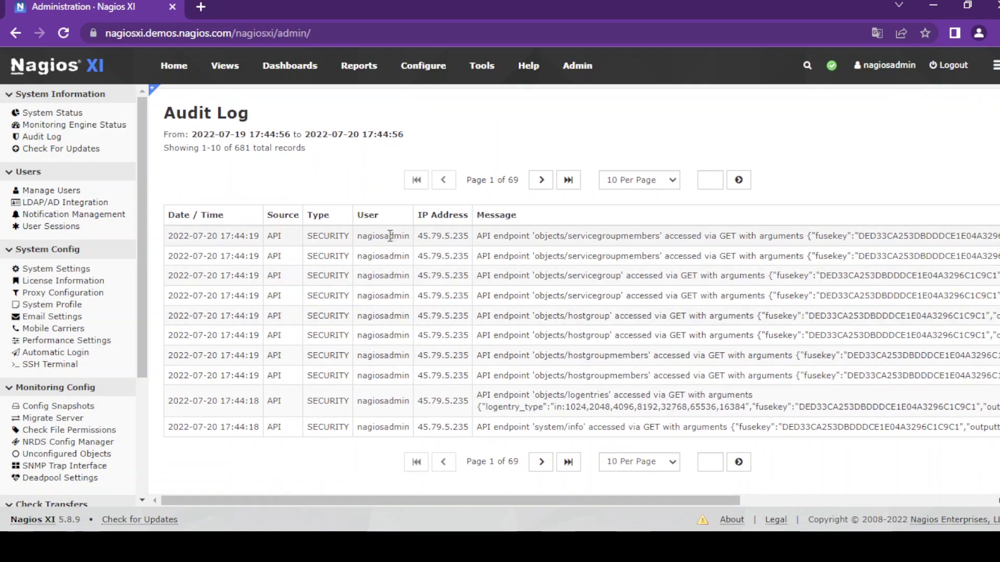
scroll(391, 248, up, 2)
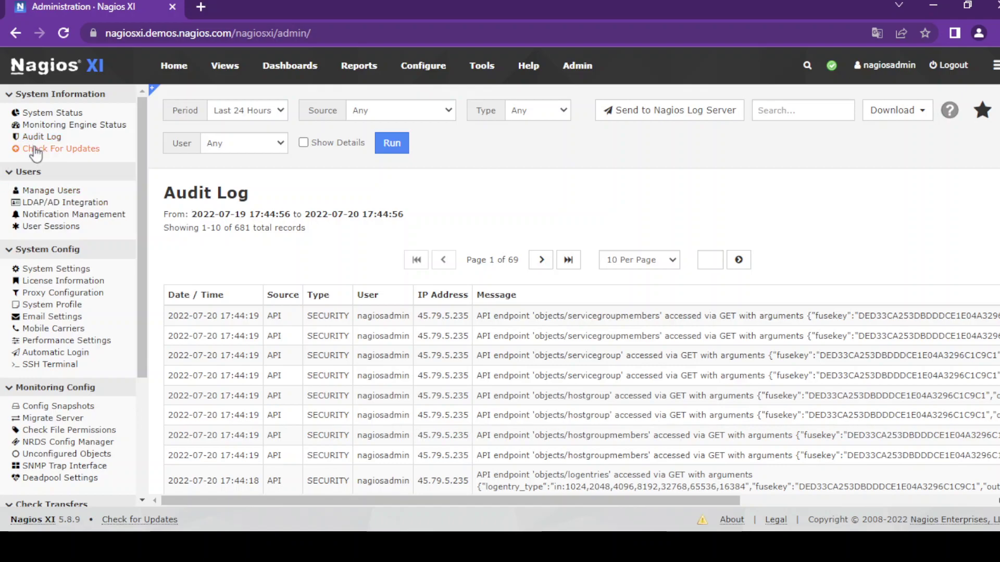
- Open the Add New User form from user management and review its account, preference, authentication and security settings
click(36, 193)
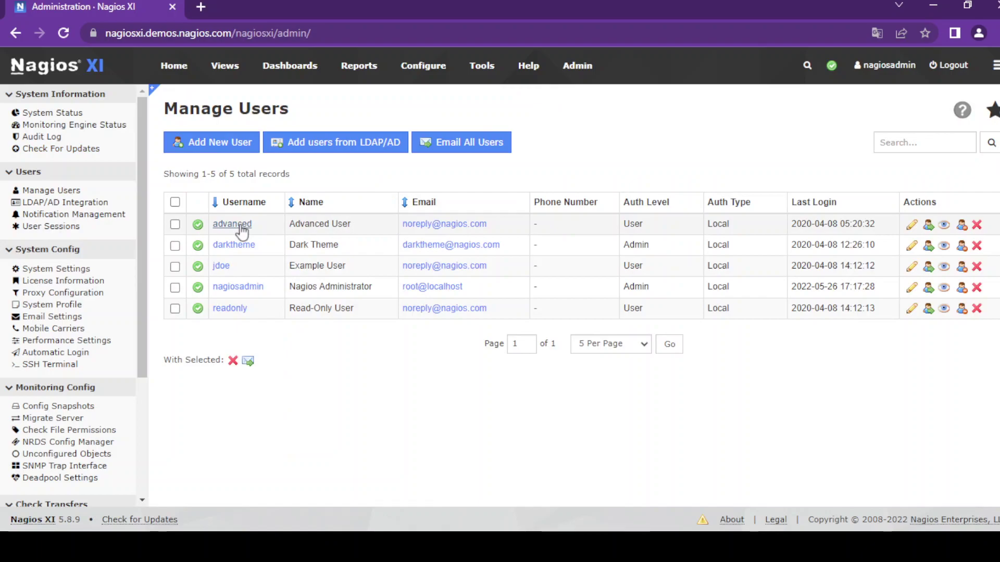
click(233, 144)
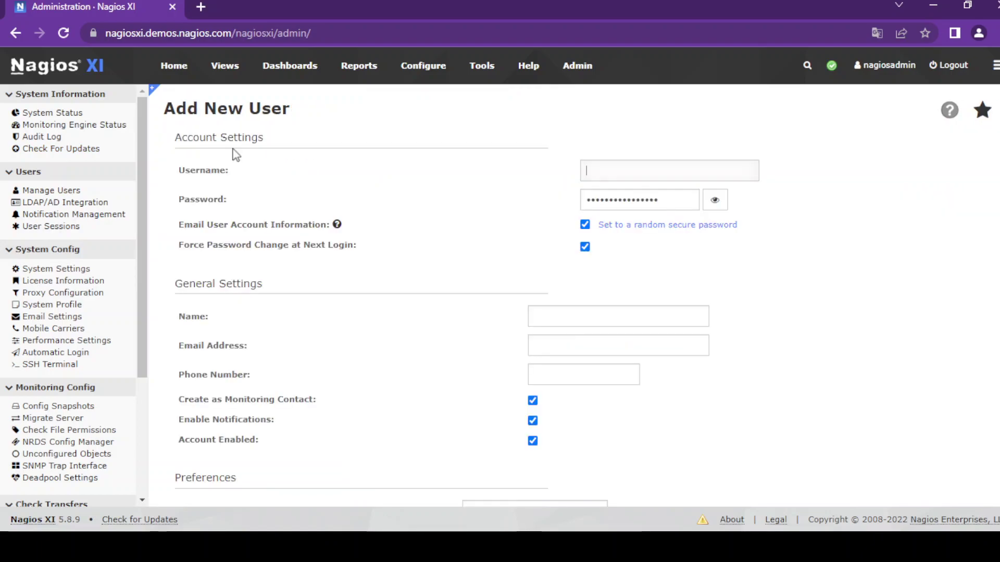
click(604, 171)
scroll(212, 358, down, 4)
scroll(212, 358, down, 1)
scroll(212, 358, up, 1)
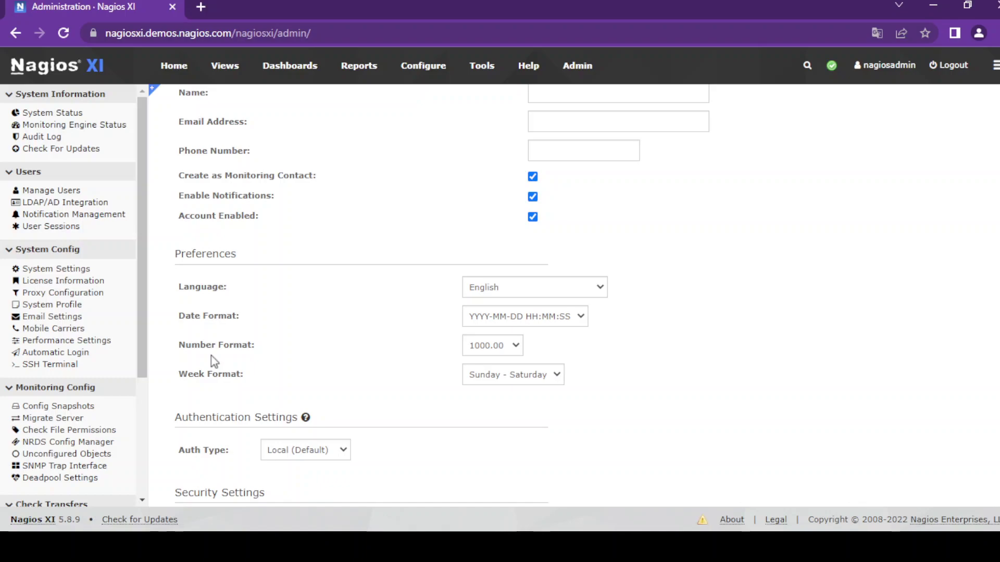
scroll(208, 358, down, 1)
scroll(209, 356, down, 1)
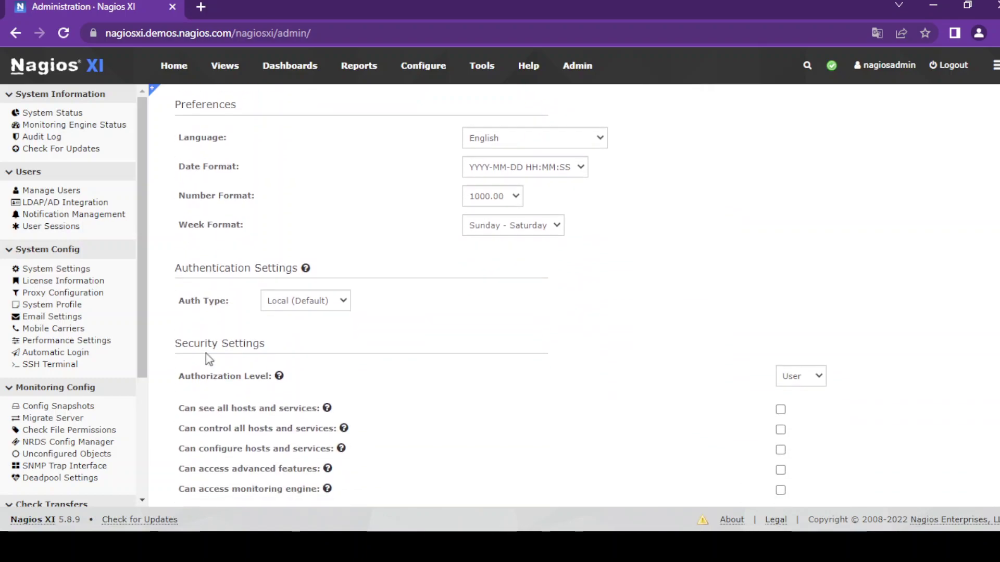
scroll(209, 360, down, 1)
scroll(210, 361, down, 1)
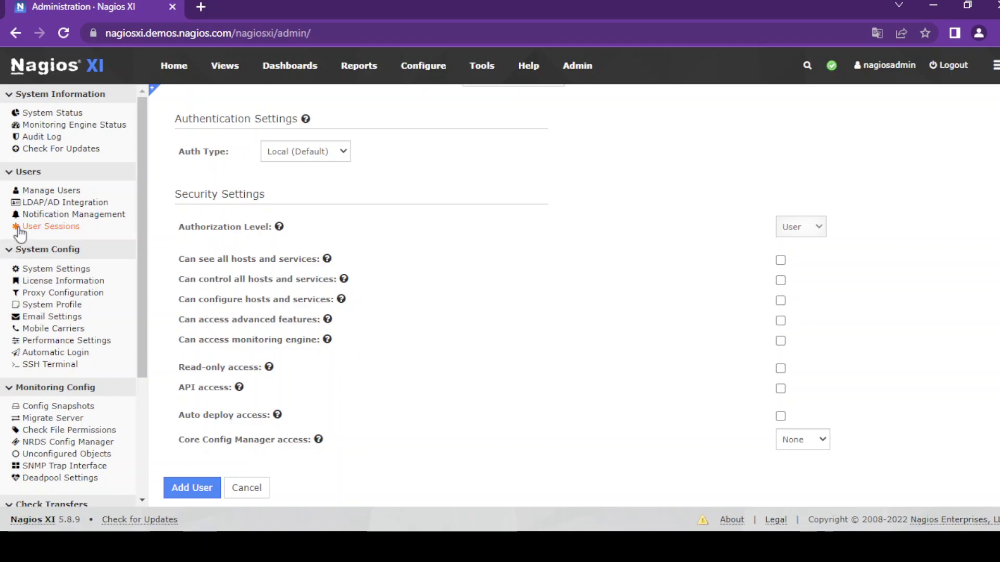
- View the LDAP / Active Directory integration configuration and the License Information page
click(53, 202)
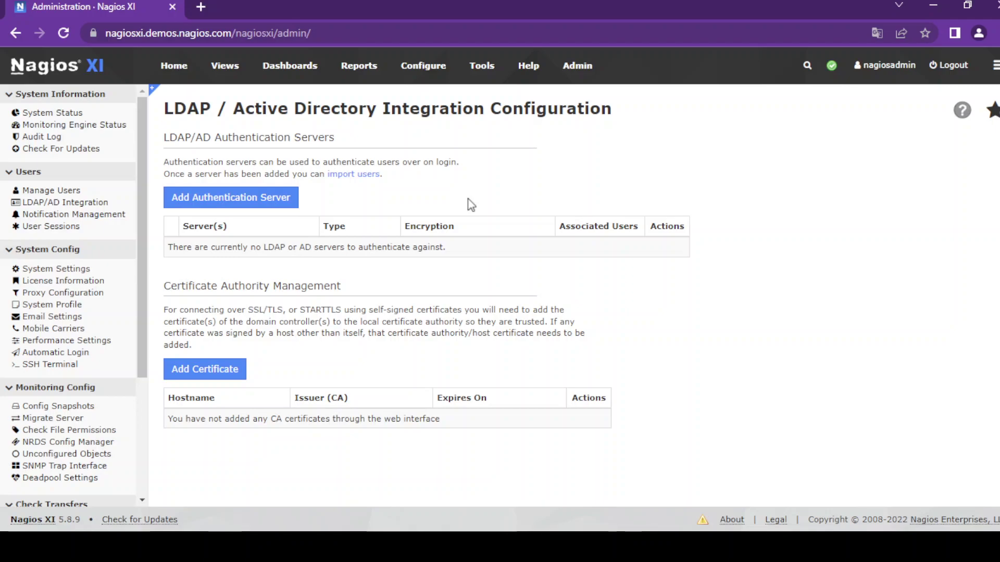
click(46, 282)
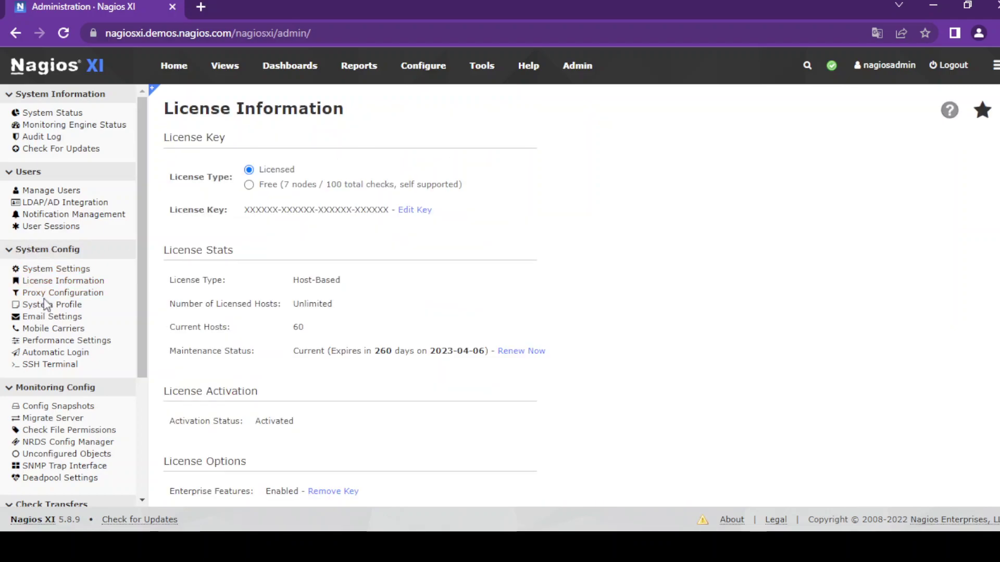
- Open the Mobile Carriers settings and review the listed carriers and their email-to-text address formats
click(53, 330)
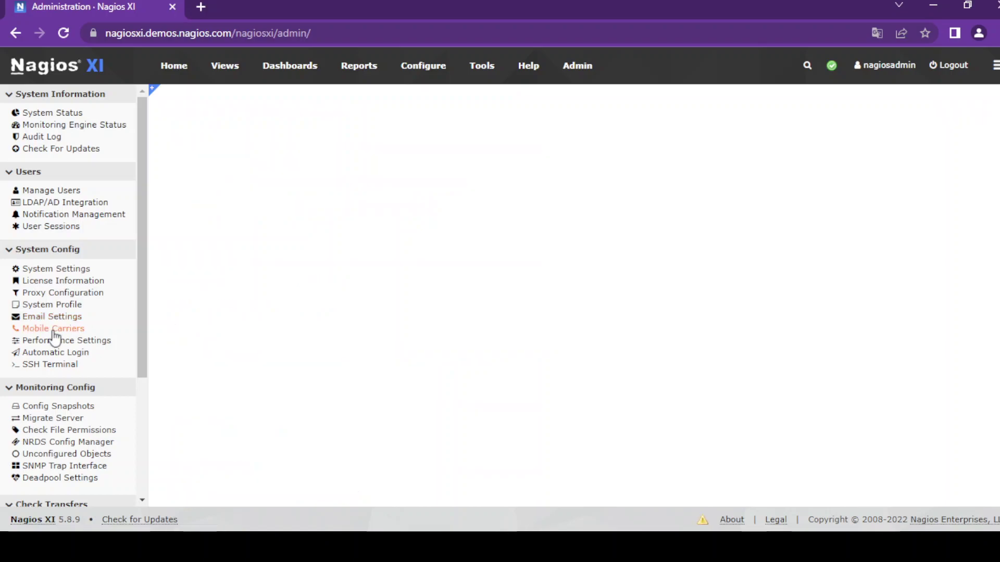
scroll(201, 219, down, 3)
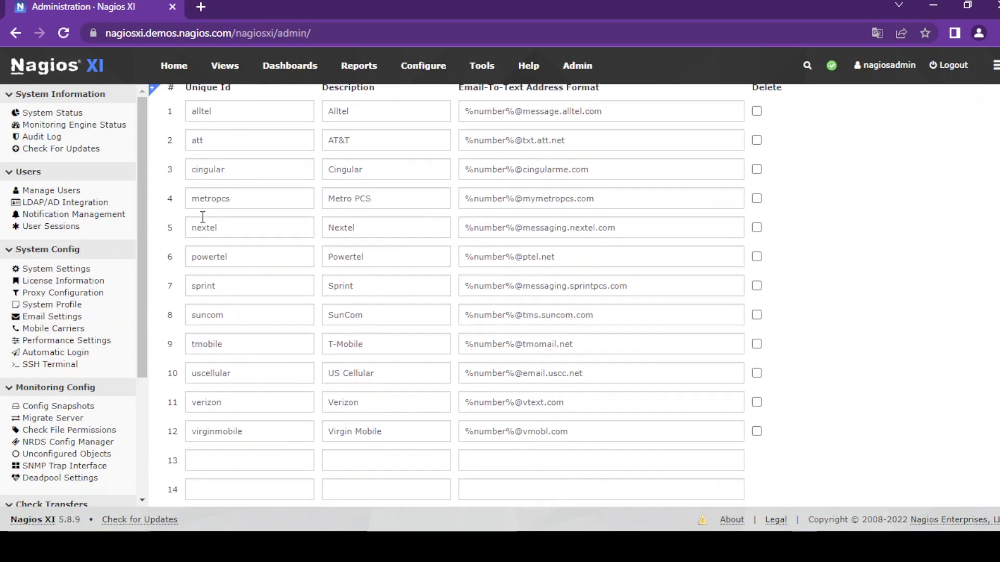
scroll(201, 340, up, 3)
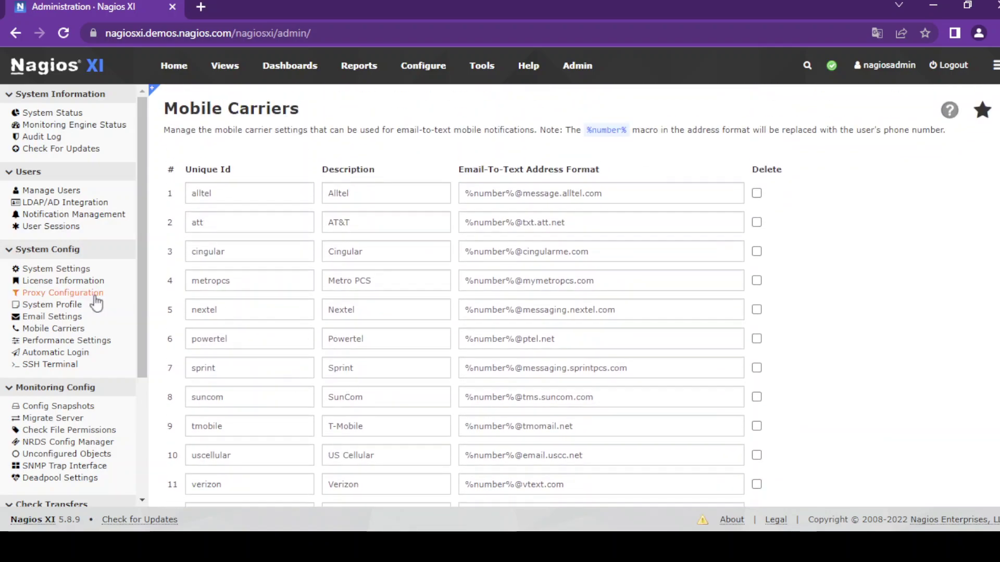
- View the monitoring engine's configuration snapshots and the received traps in the SNMP Trap Interface
scroll(89, 307, down, 2)
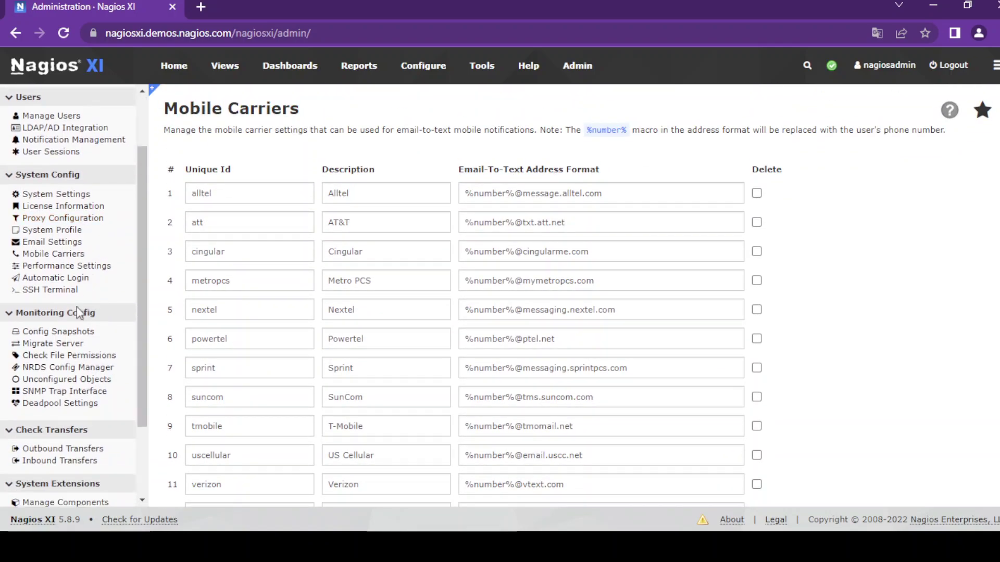
click(69, 336)
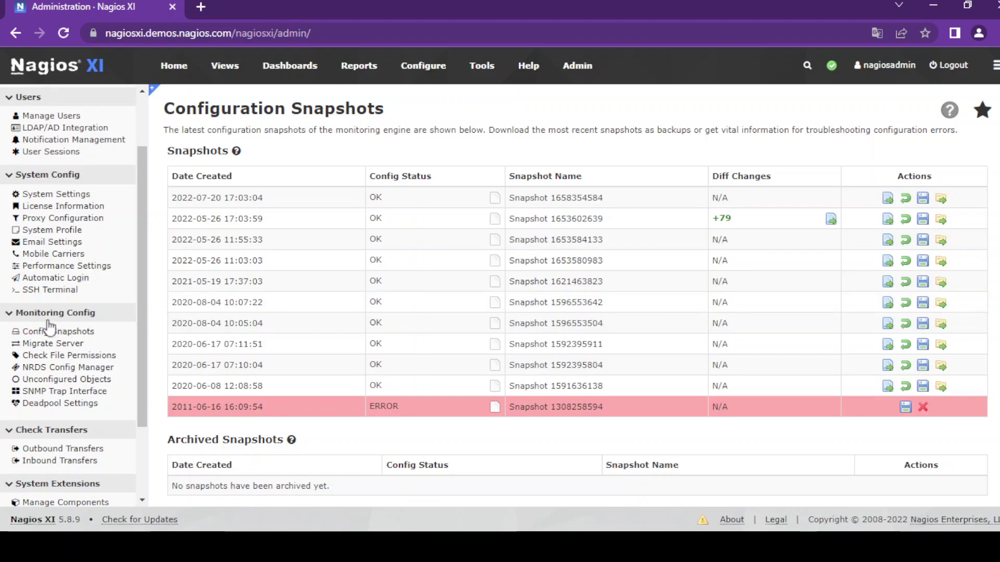
click(43, 392)
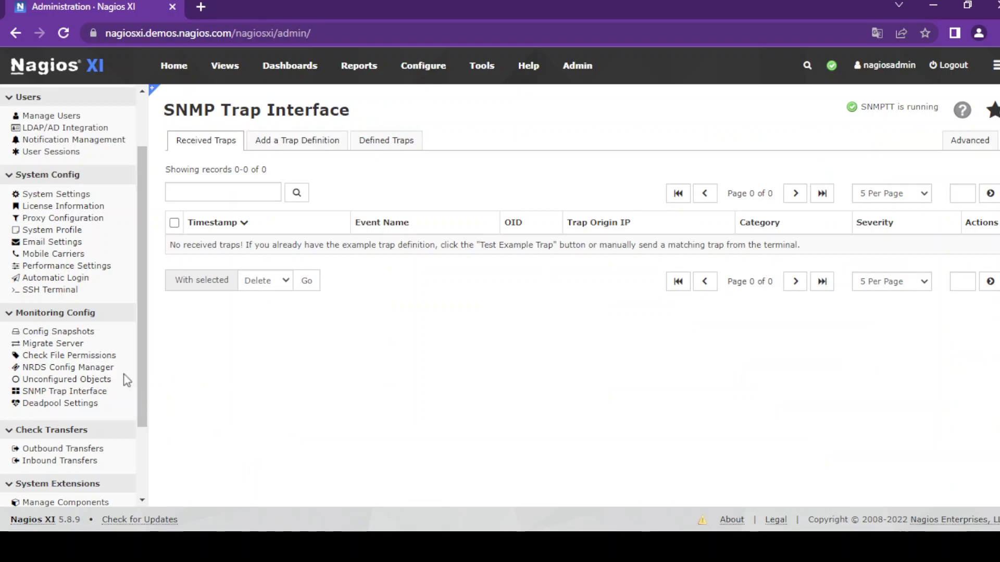
- Open the Manage MIBs page in the system extensions and look through the full list of installed MIBs
scroll(124, 380, down, 2)
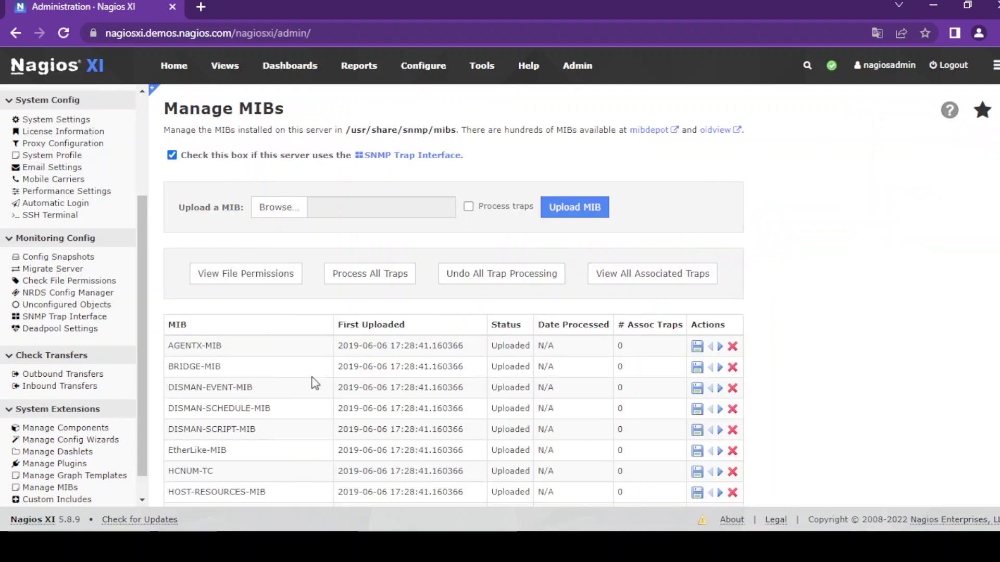
scroll(351, 364, down, 3)
scroll(351, 344, down, 9)
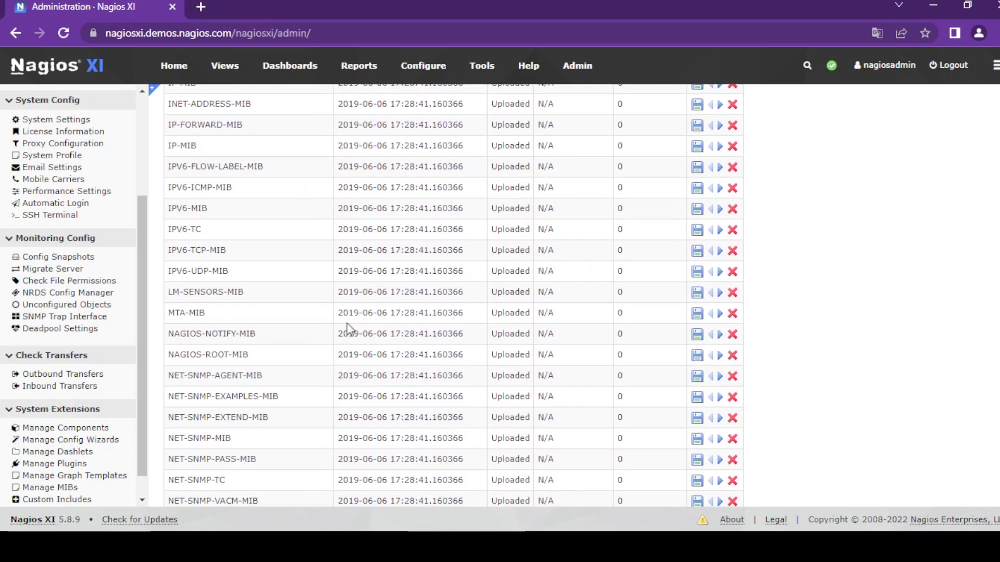
scroll(347, 329, down, 2)
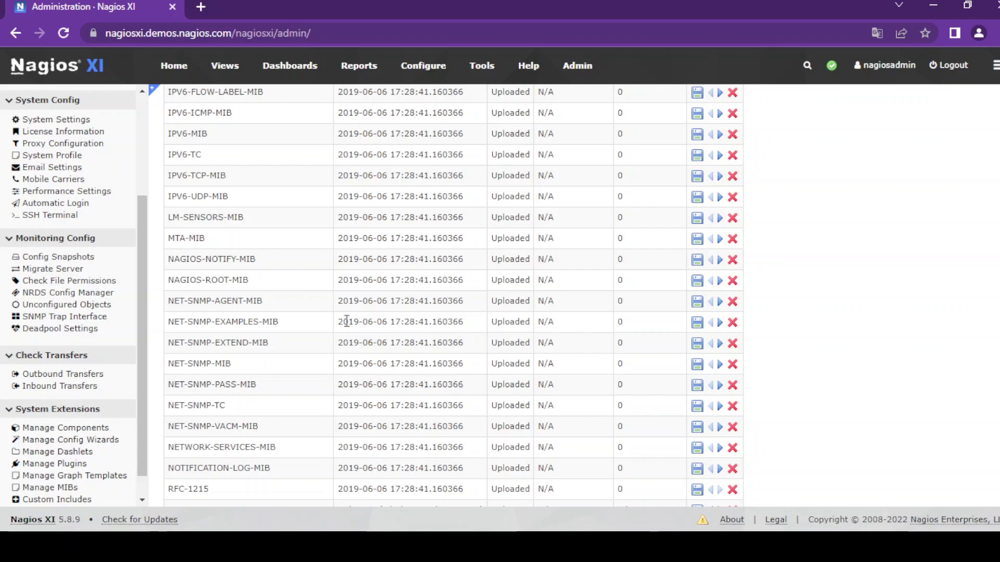
scroll(342, 312, down, 7)
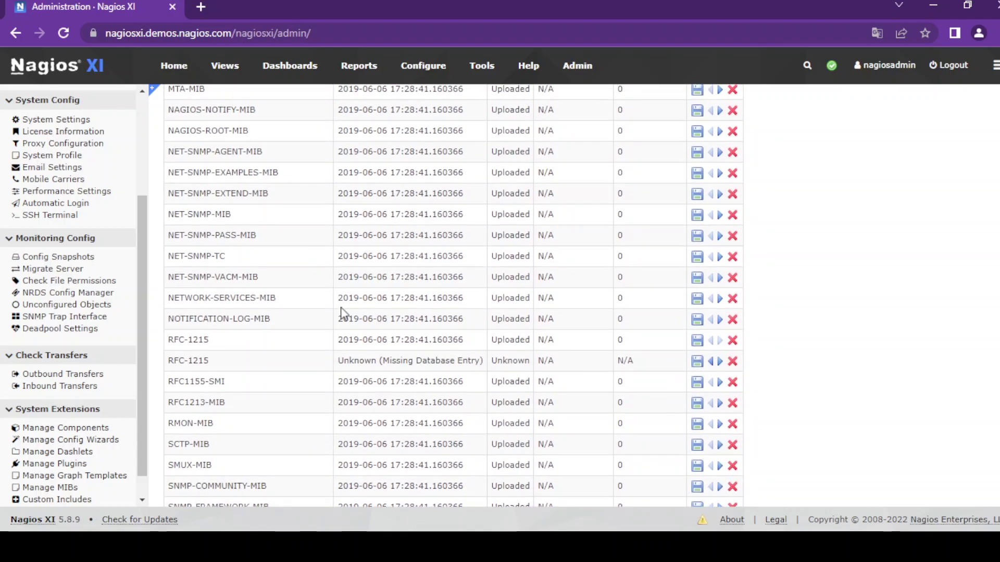
scroll(345, 311, down, 5)
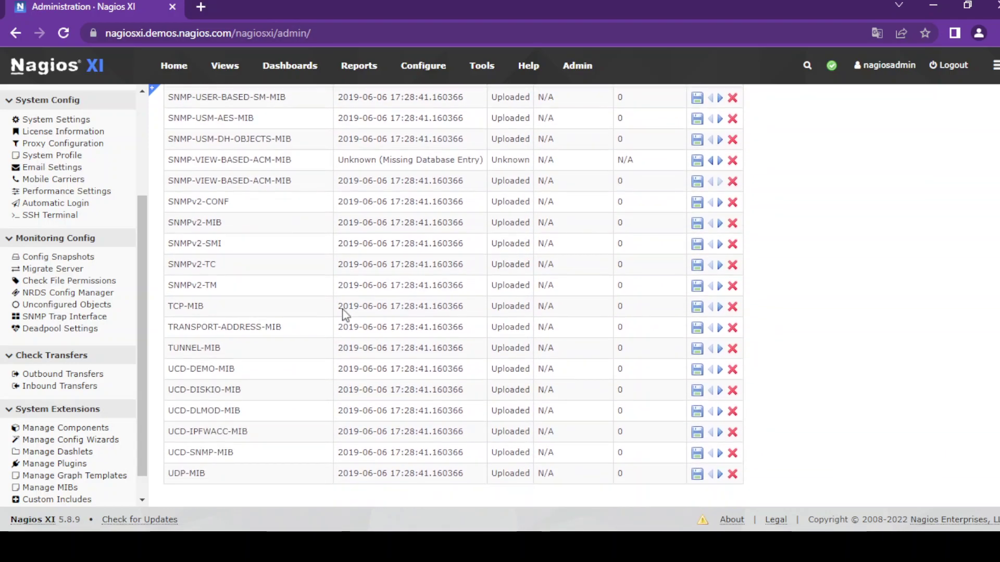
scroll(347, 315, up, 4)
scroll(347, 316, up, 10)
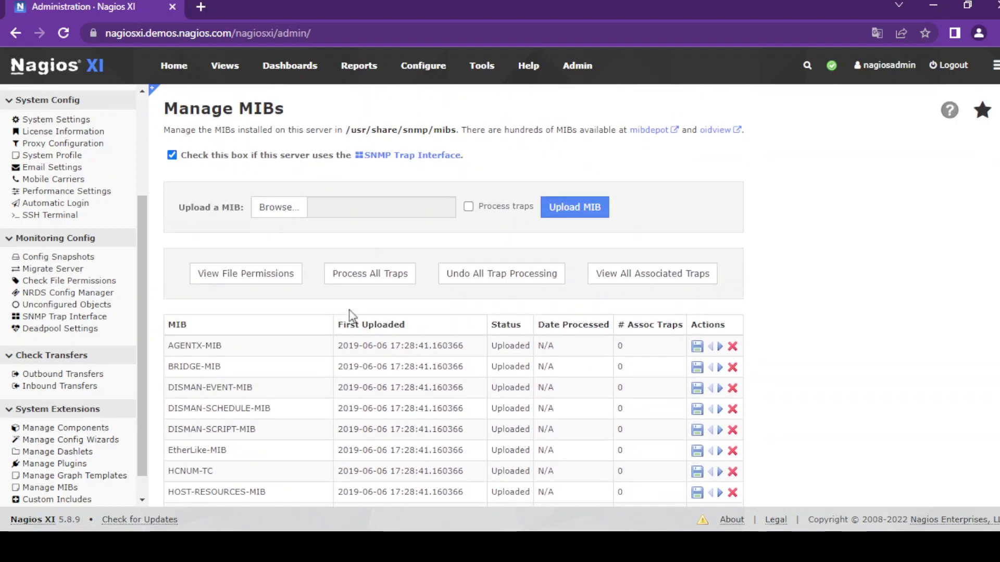